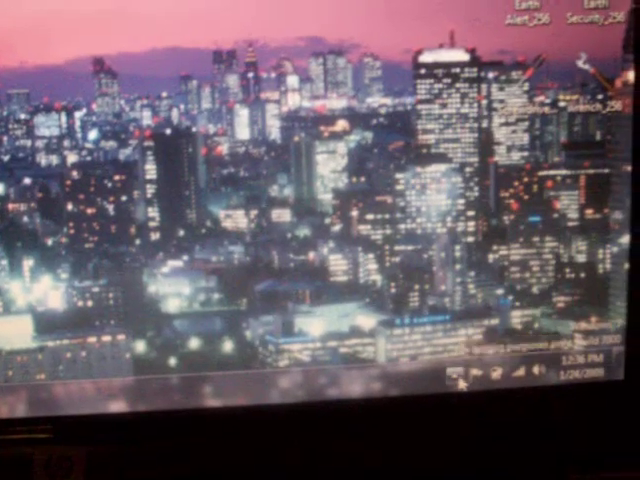
- Open the DeskSpace tray icon's menu from the hidden notification-area icons to show its 3D desktop modes
left_click(460, 374)
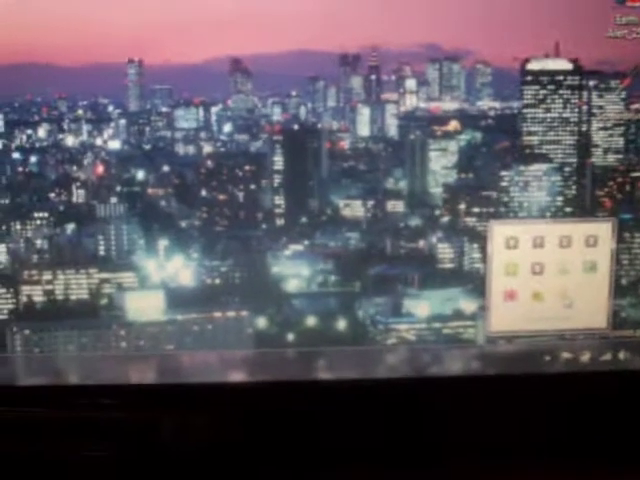
right_click(465, 345)
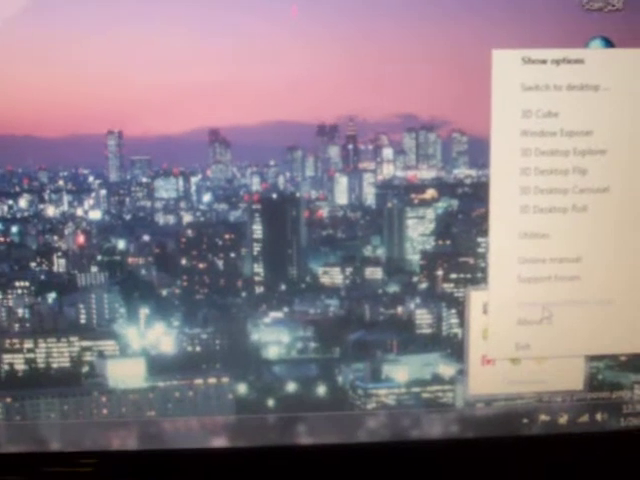